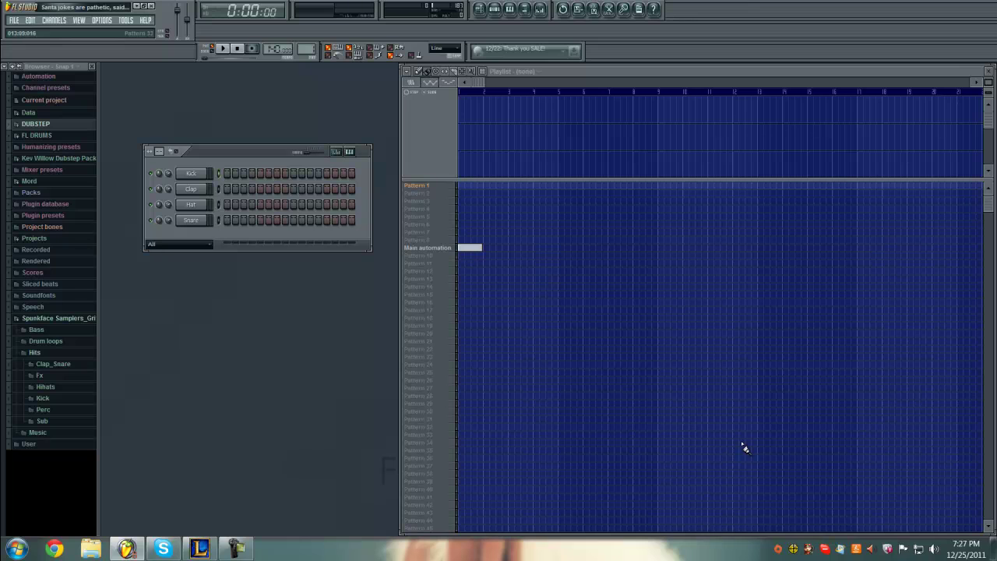
Step: Move the channel rack closer to the browser and add a Massive synthesizer channel to the project
drag(244, 151, 266, 113)
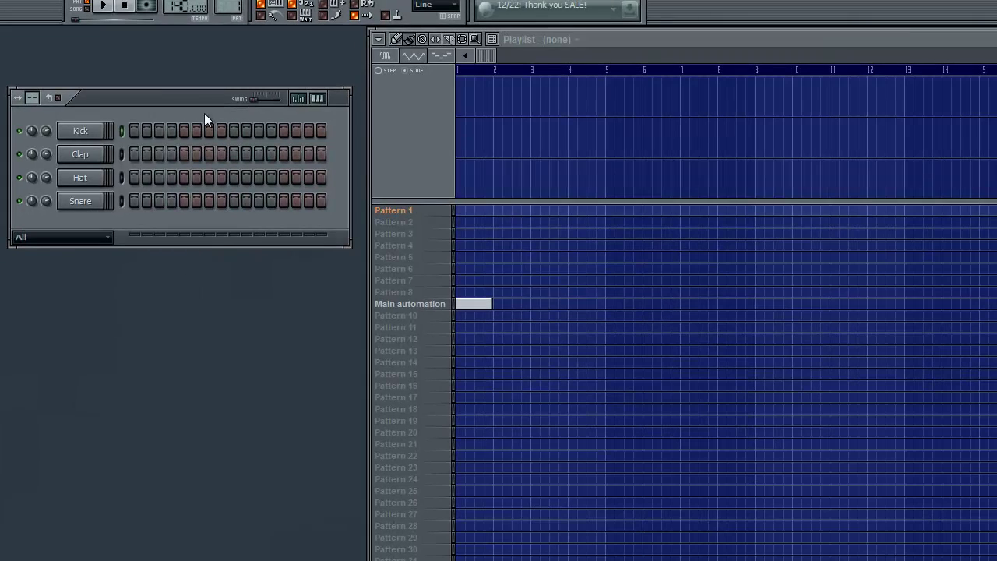
drag(158, 101, 88, 44)
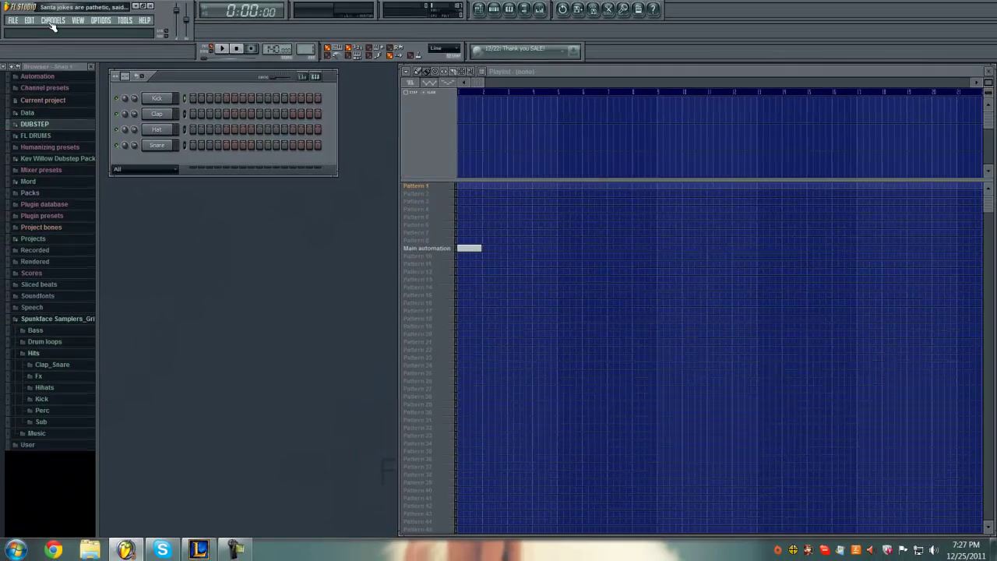
click(52, 19)
mouse_move(48, 28)
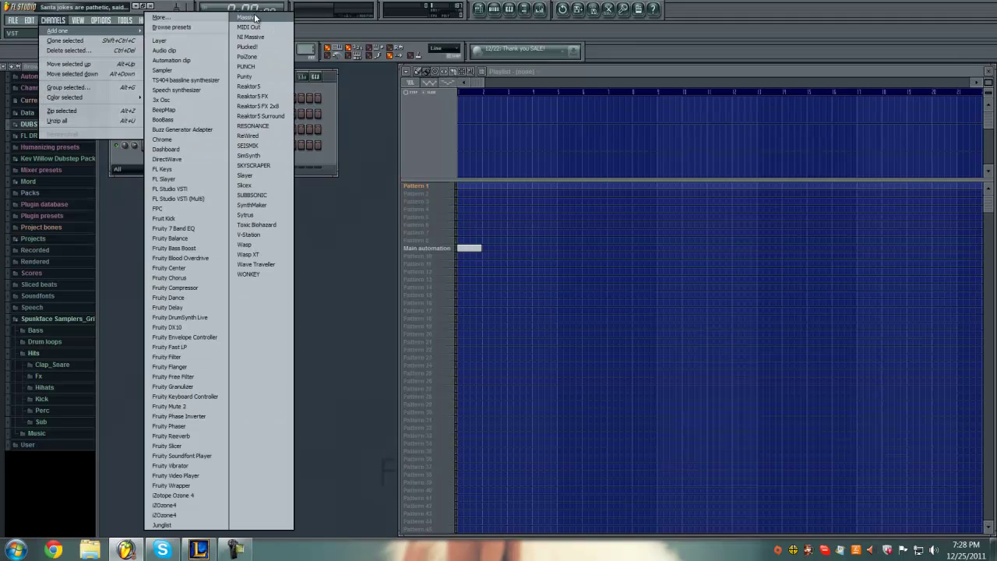
click(258, 16)
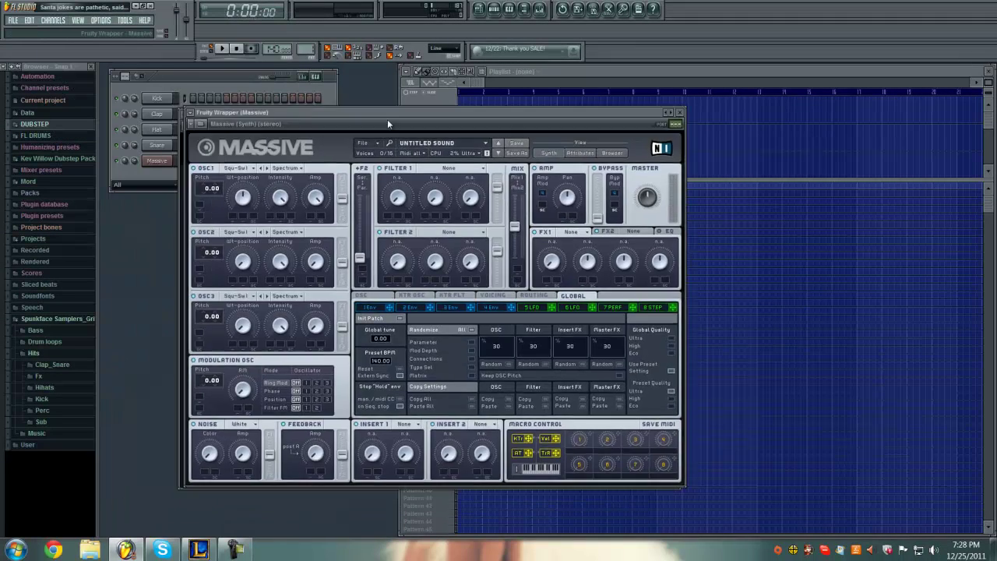
Step: Load the Datsik preset into the Massive plugin
click(209, 110)
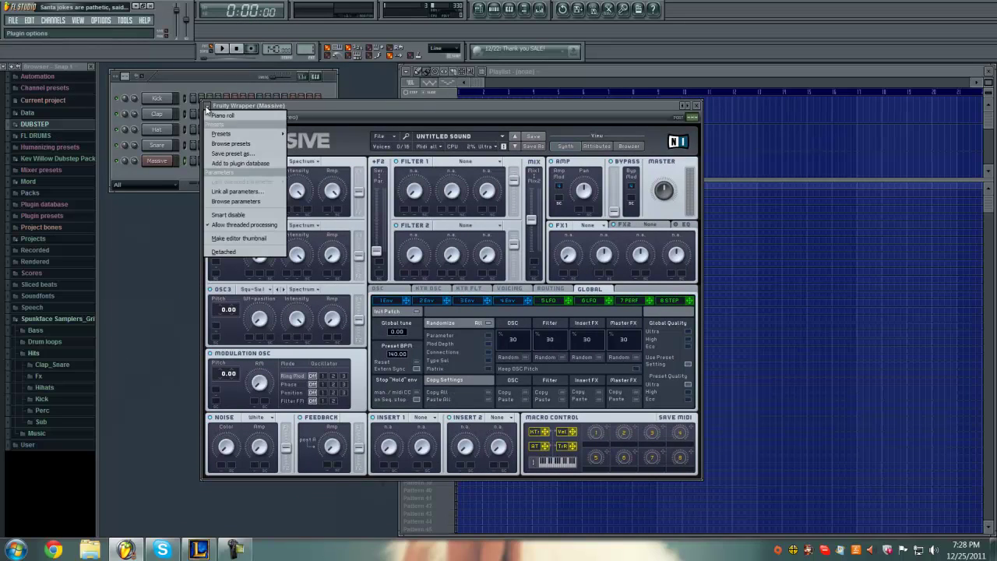
mouse_move(232, 137)
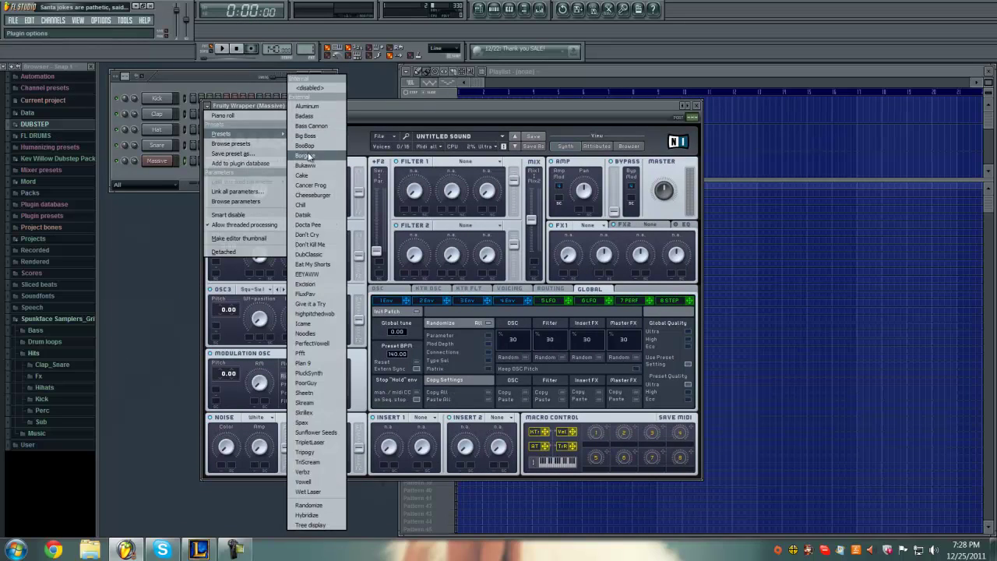
click(306, 219)
click(388, 138)
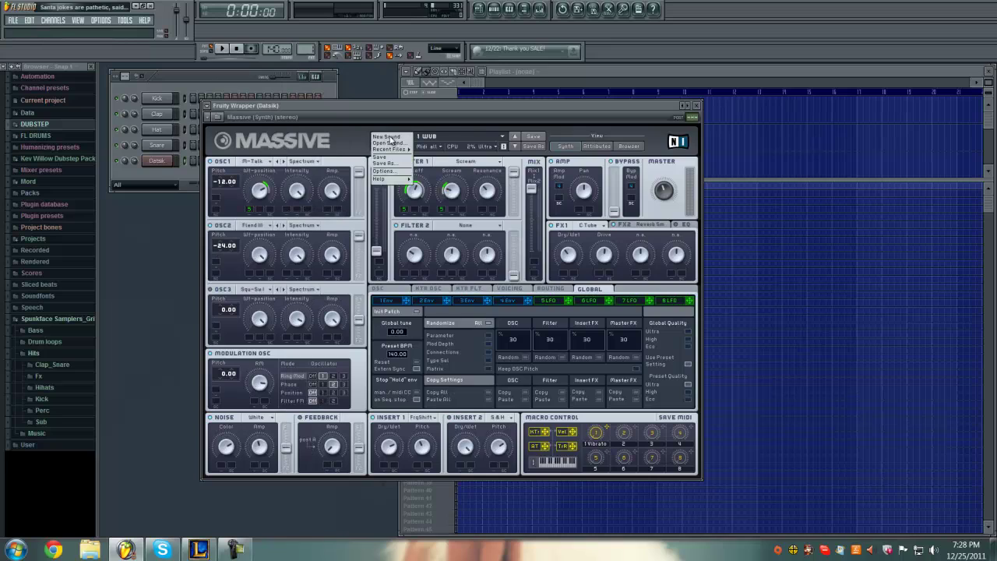
click(344, 123)
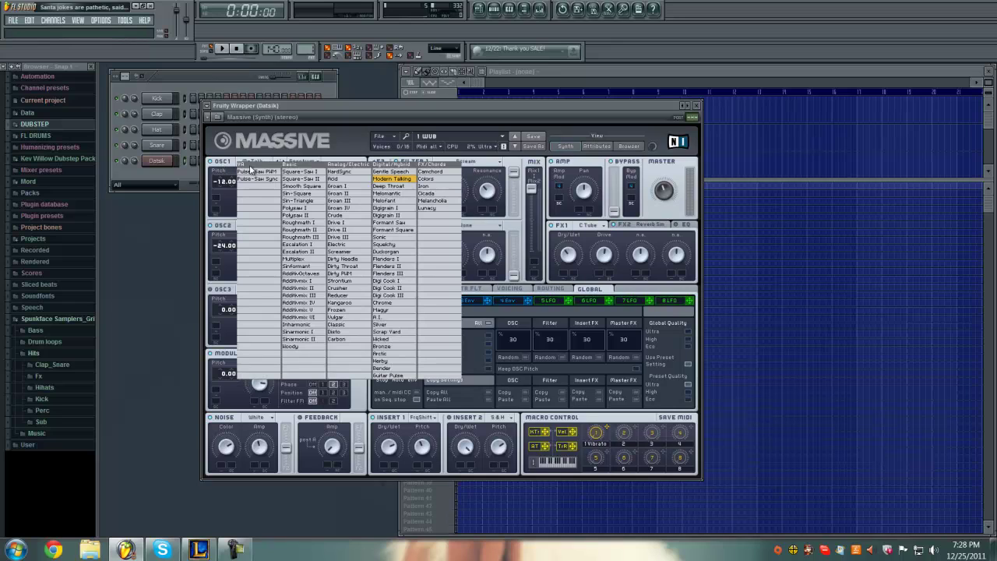
Step: Set OSC1 to the Modern Talking wavetable at pitch -12.00 and OSC2 to the Flenders III wavetable
click(247, 162)
click(399, 180)
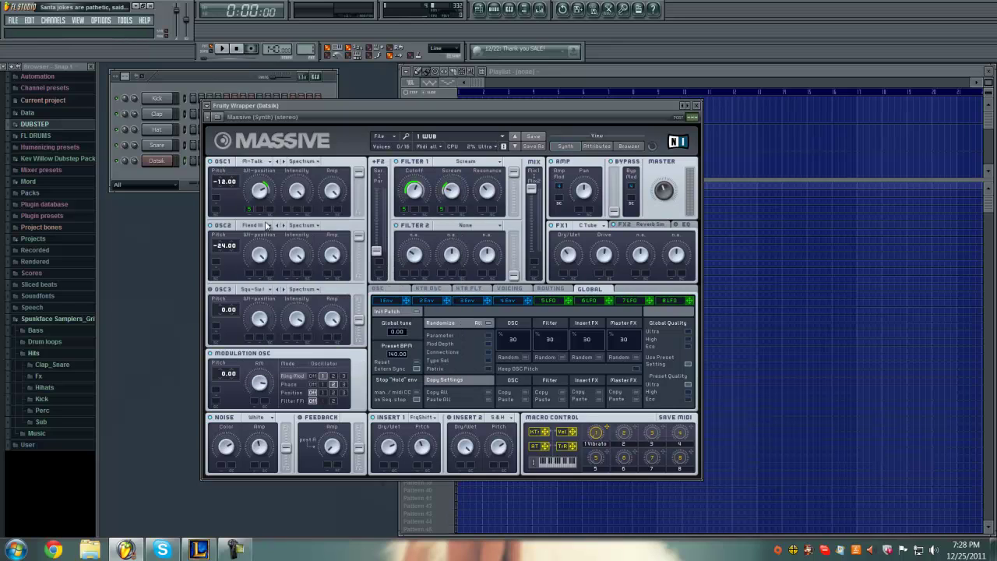
click(255, 225)
click(386, 337)
drag(223, 186, 222, 183)
Step: Select the modulation oscillator's Phase mode and move the filter routing fader towards parallel
click(288, 385)
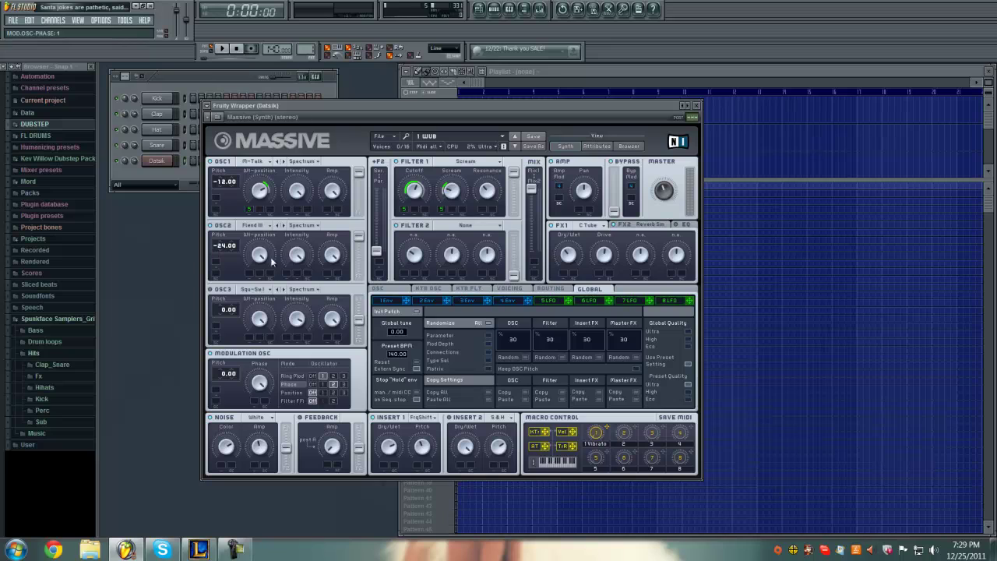
mouse_move(377, 253)
mouse_down()
mouse_move(381, 217)
mouse_move(383, 293)
mouse_move(383, 206)
mouse_move(382, 257)
mouse_up()
Step: Set Insert 1 to Frequency Shifter and Filter 1 to the Scream type
click(413, 418)
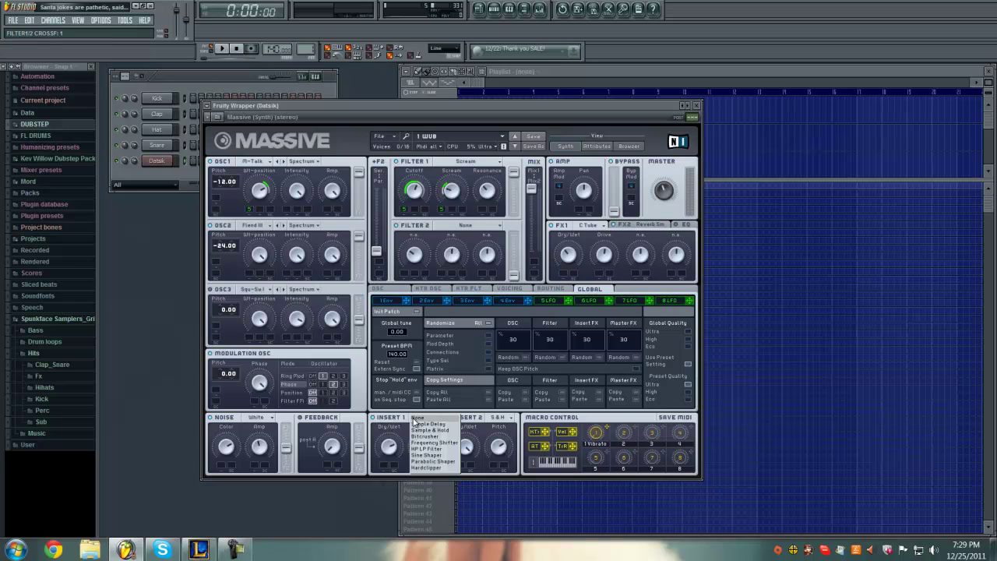
click(453, 443)
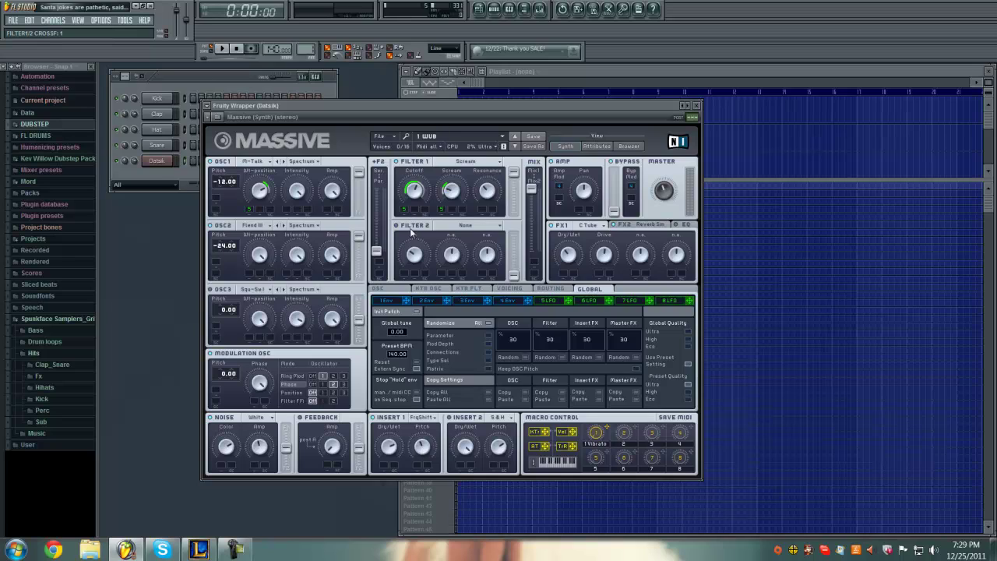
click(478, 163)
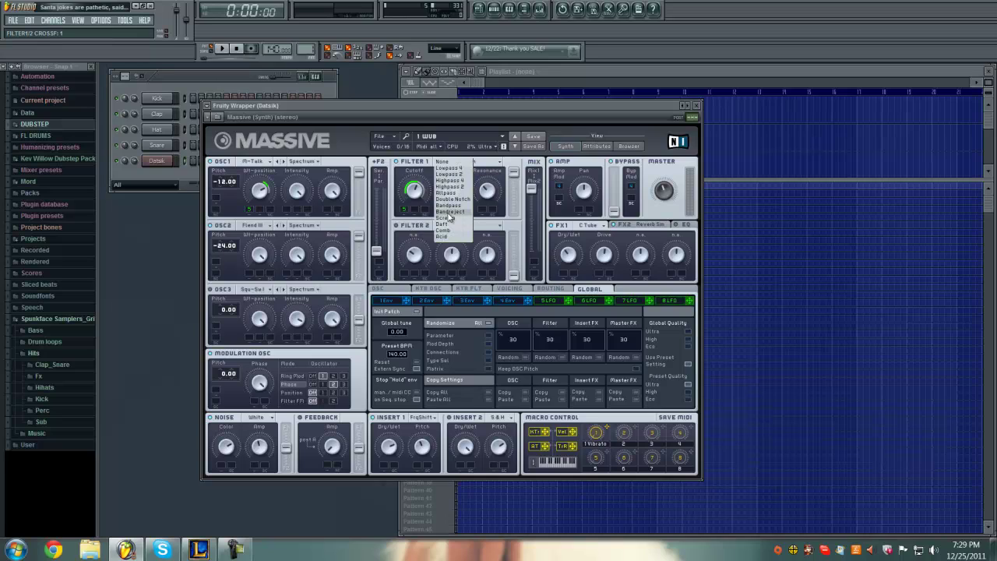
click(448, 217)
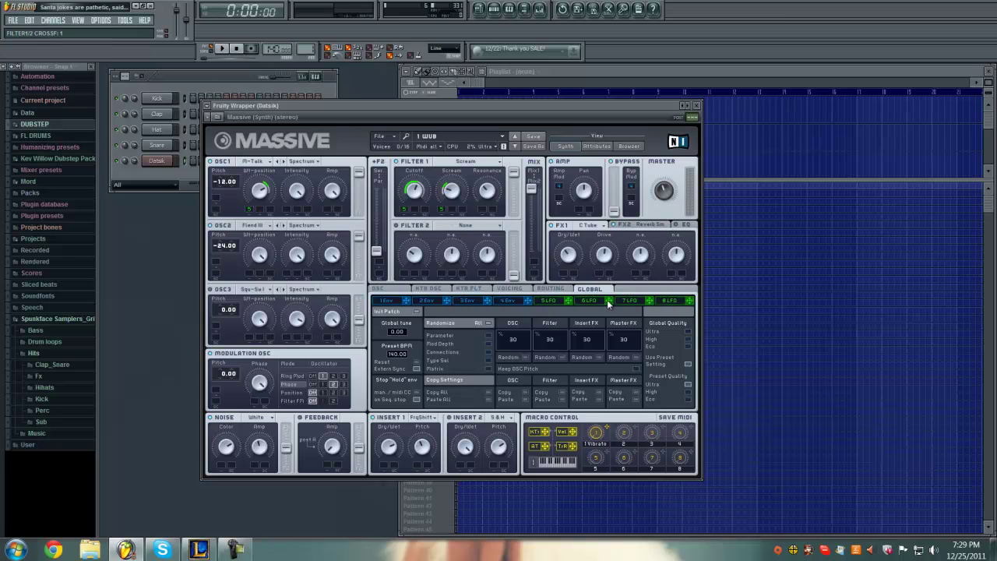
Step: Give LFO 5 a sine wave as its first curve and shift its phase so the wave dips mid-cycle
click(546, 302)
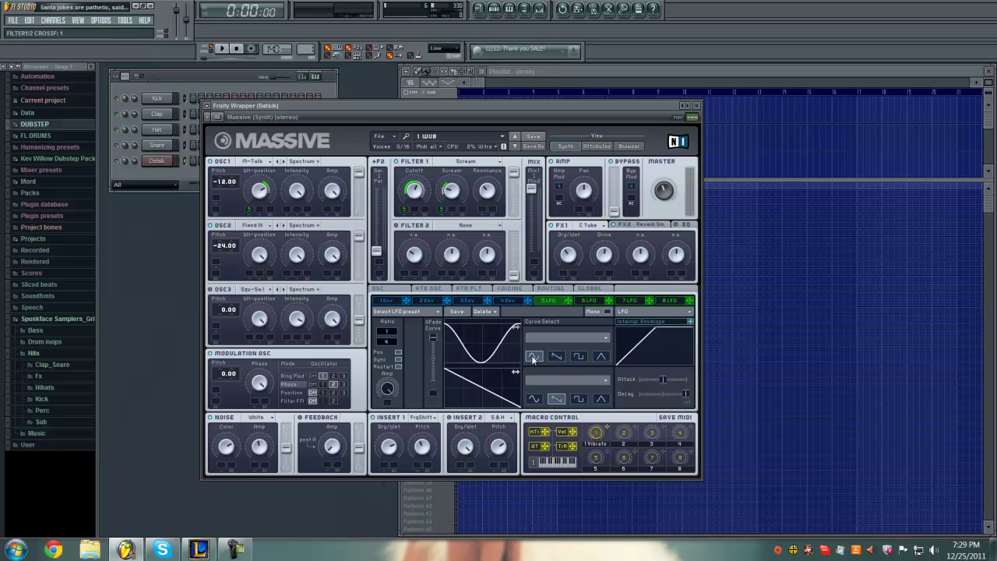
drag(490, 343, 455, 346)
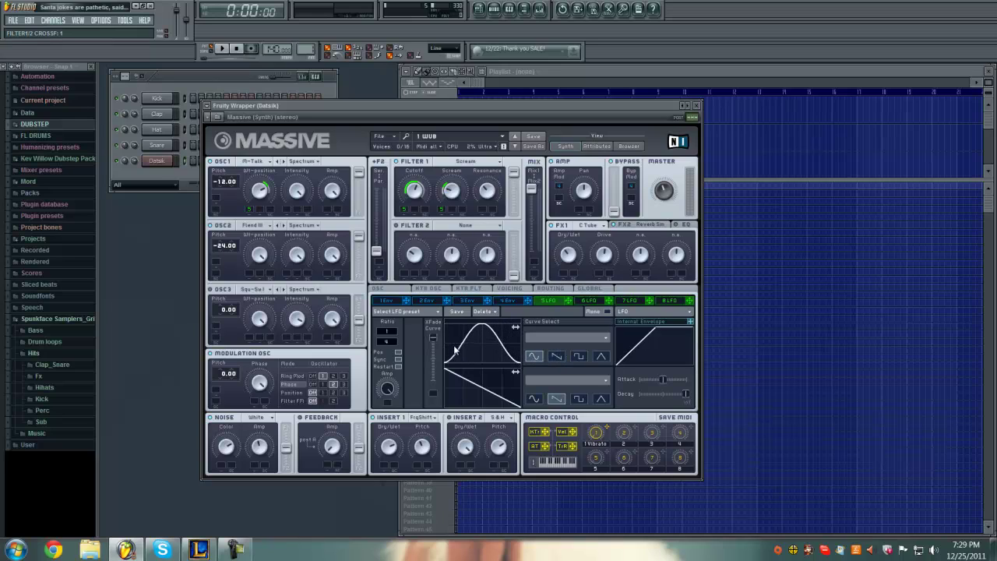
click(567, 337)
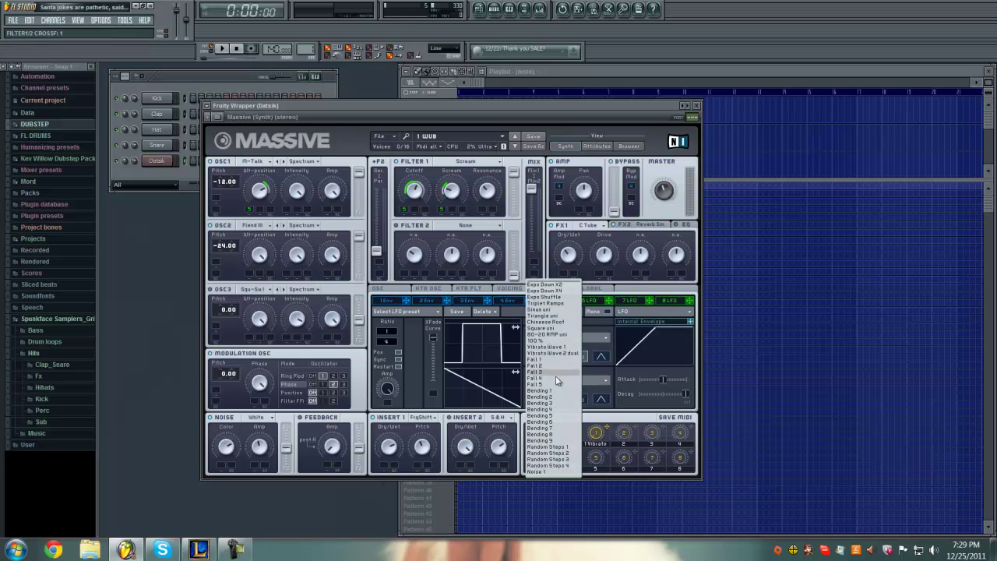
click(556, 310)
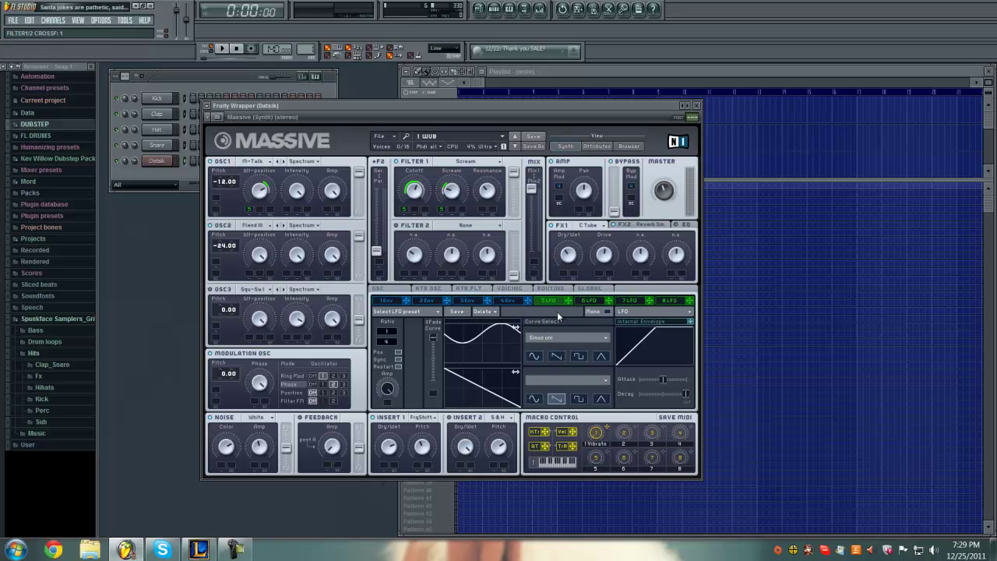
click(534, 356)
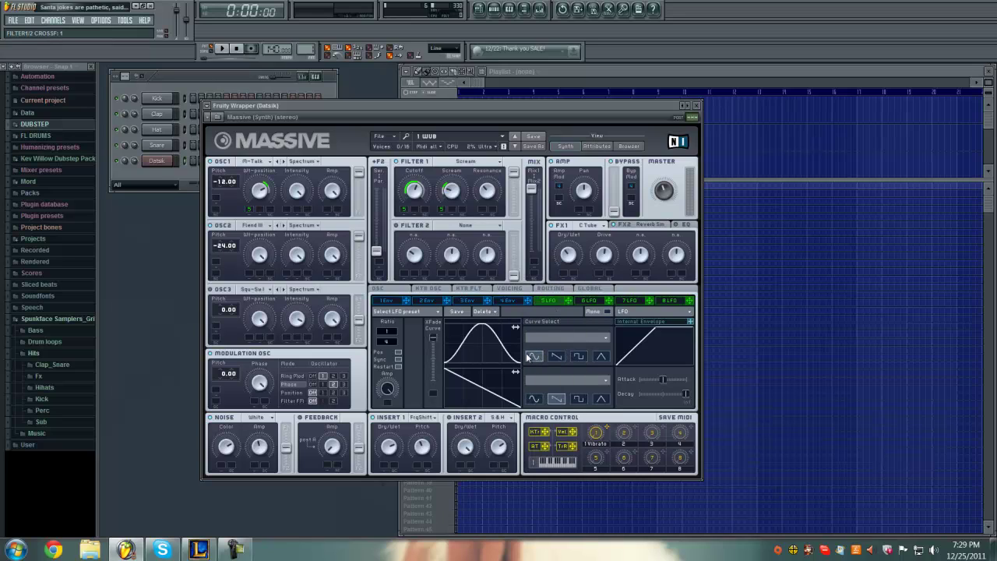
mouse_move(494, 355)
mouse_down()
mouse_move(485, 353)
mouse_move(496, 355)
mouse_up()
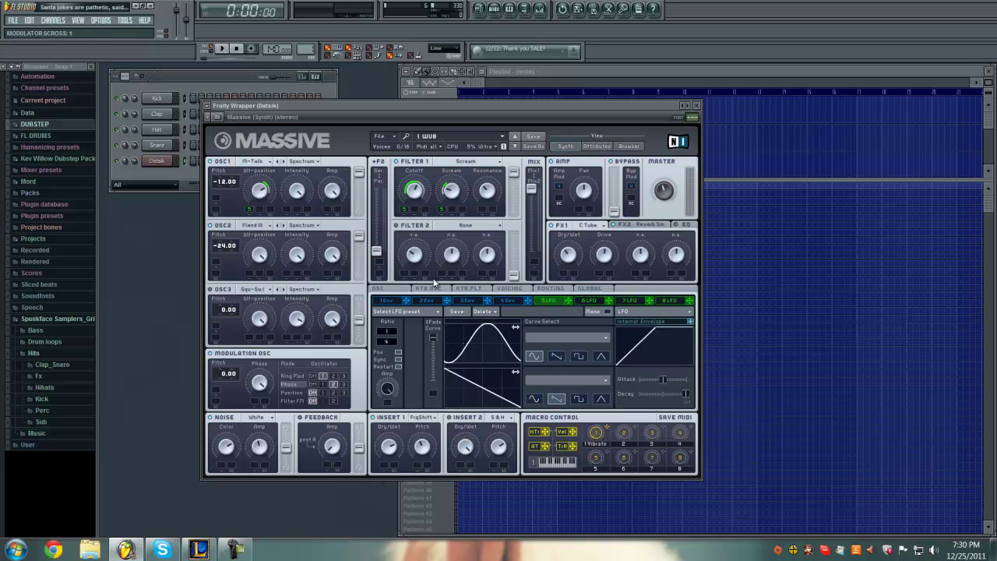
mouse_move(496, 352)
mouse_down()
mouse_move(468, 350)
mouse_move(540, 359)
mouse_move(446, 343)
mouse_move(490, 352)
mouse_move(466, 354)
mouse_move(485, 361)
mouse_up()
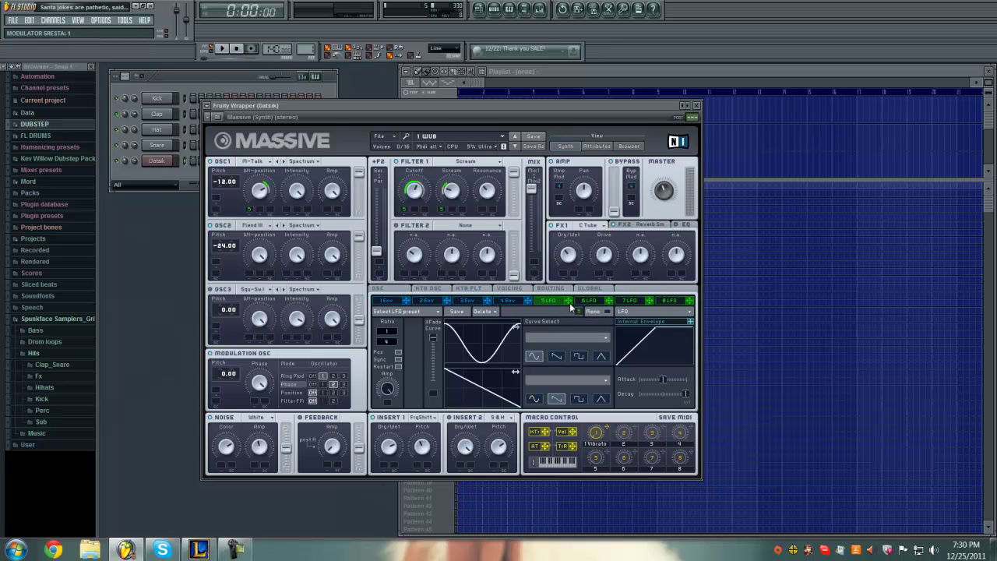
Step: Adjust the cutoff of Filter 1 to about 0.59
click(405, 197)
drag(402, 192, 514, 209)
Step: Remove the modulation from OSC1's wavetable position, reassign LFO 5 to it with a modulation range, and play a test note
right_click(249, 210)
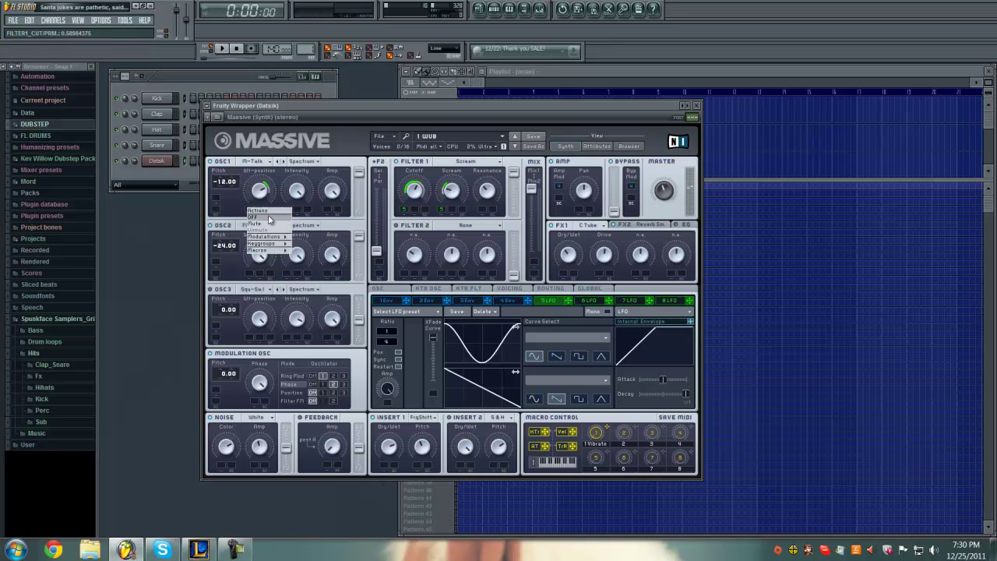
click(269, 218)
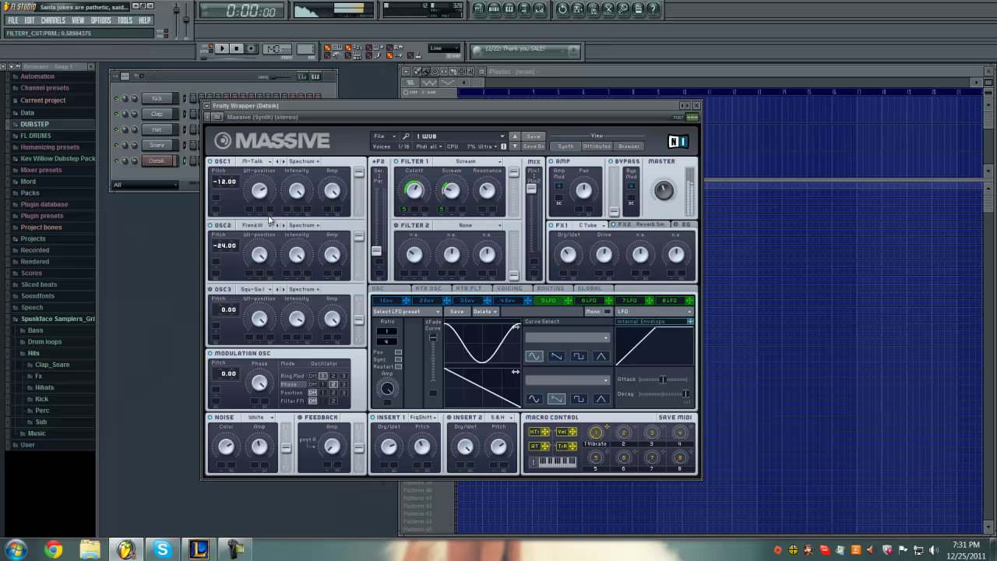
drag(568, 299, 259, 214)
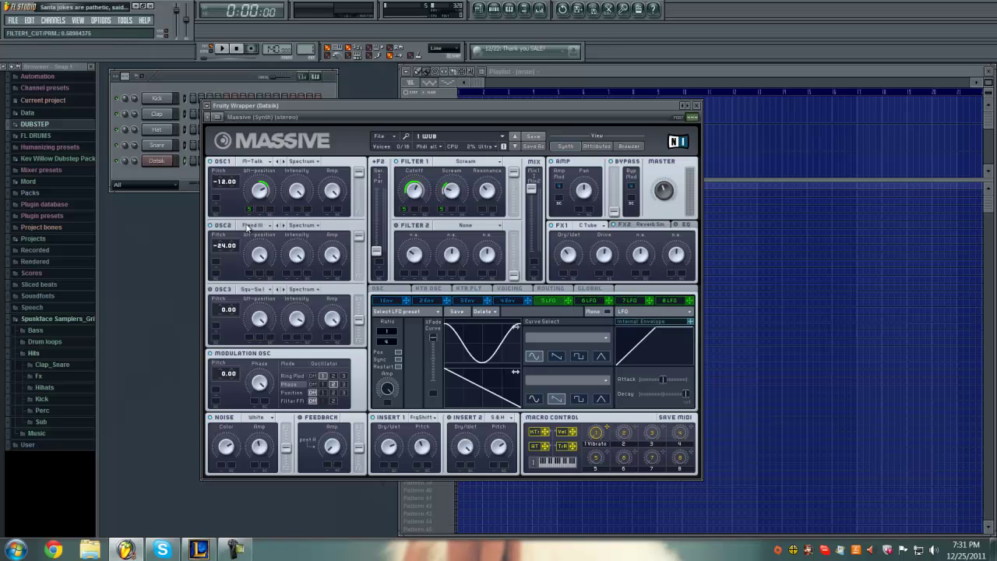
key(z)
Step: Set FX1 to the C Tube effect, show the FX2 reverb settings, and reposition the Massive window
drag(292, 105, 267, 111)
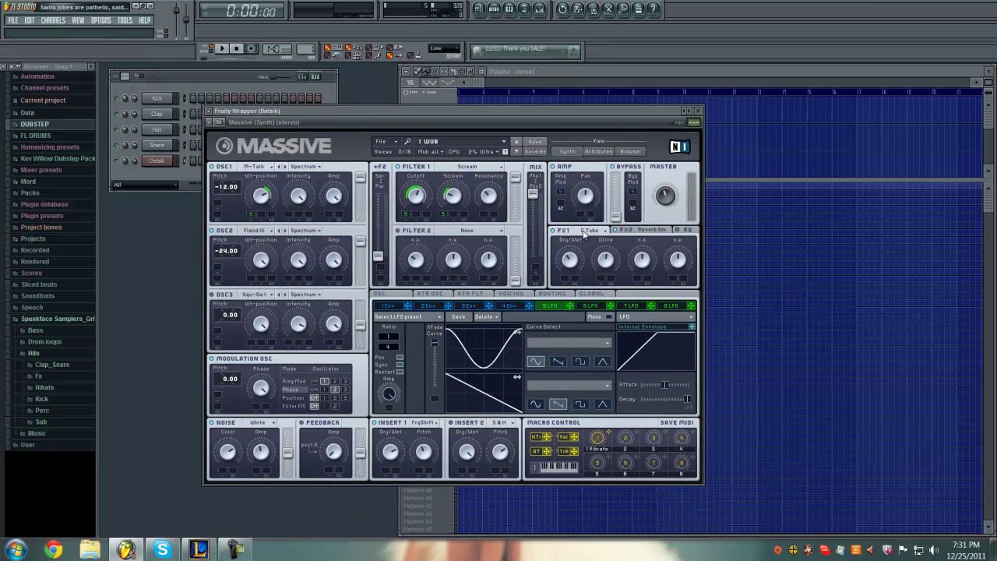
click(587, 234)
click(604, 325)
click(642, 231)
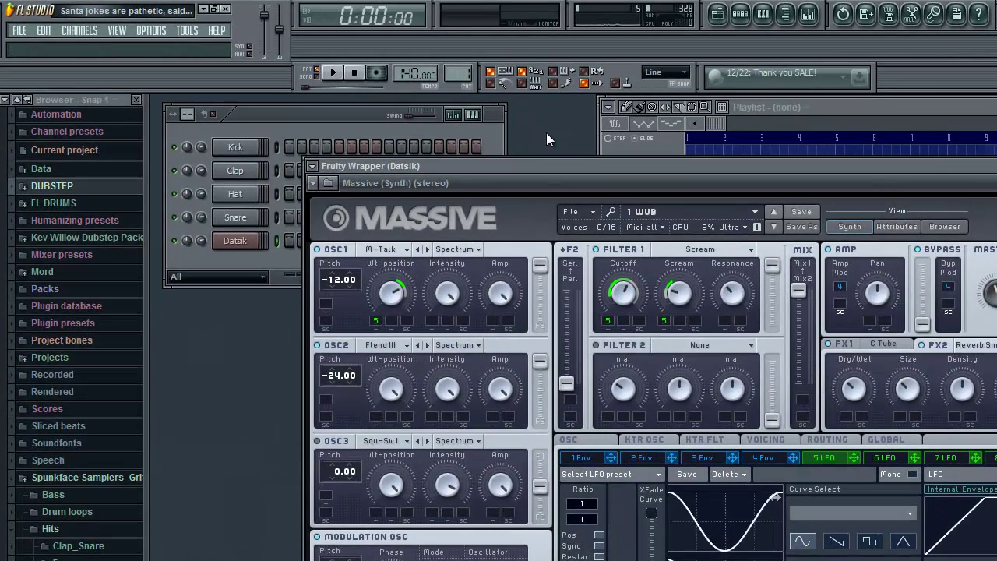
drag(517, 164, 629, 154)
click(756, 208)
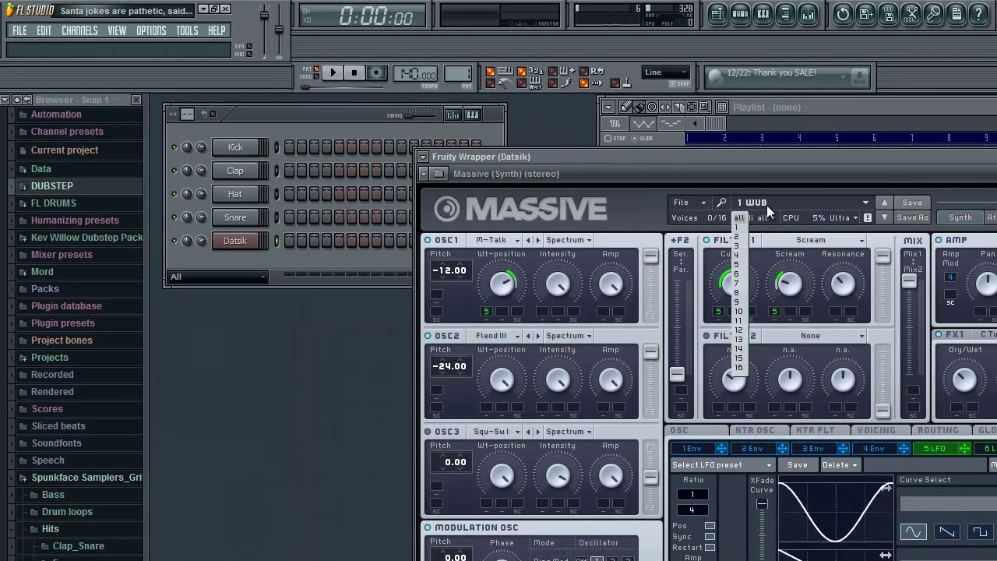
click(767, 206)
click(865, 206)
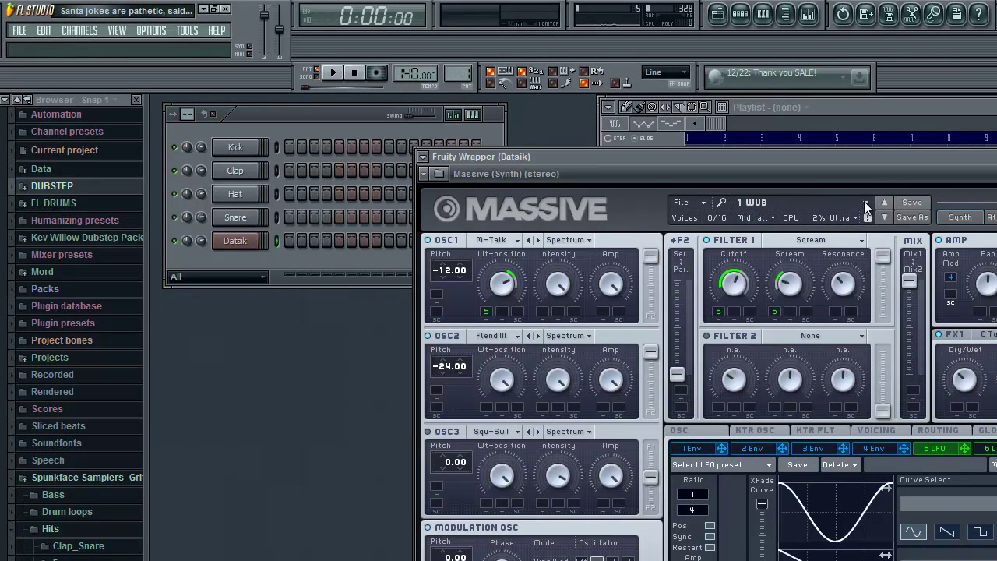
click(825, 204)
double_click(808, 203)
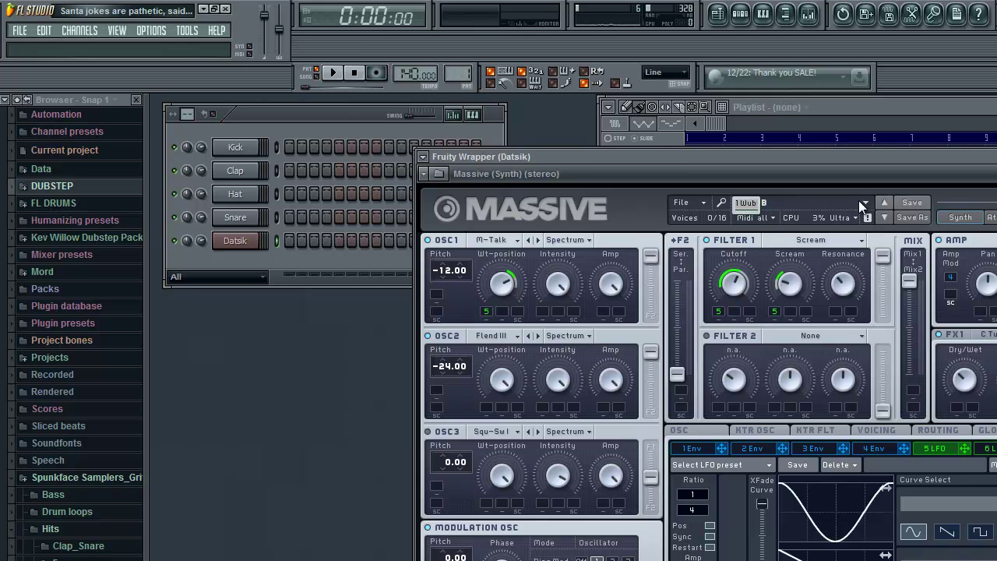
key(Return)
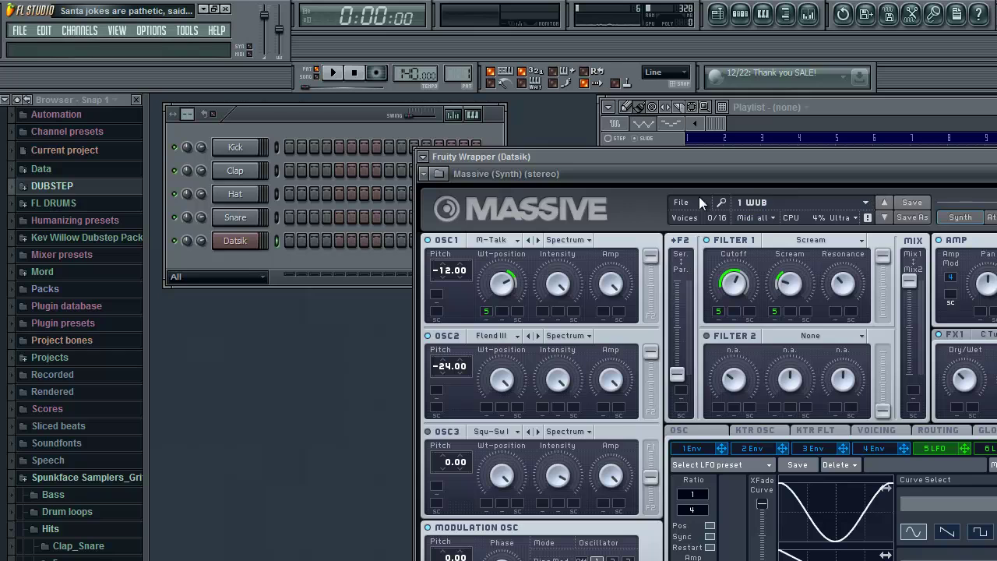
Step: View the sound files available in the Massive sounds folder, then close the file dialog without opening one
click(699, 202)
click(701, 212)
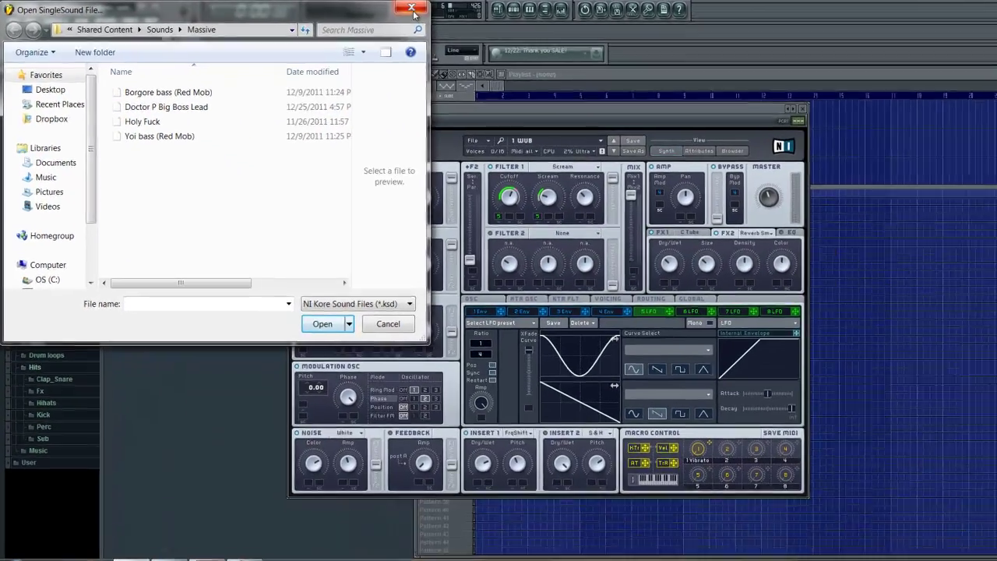
click(592, 10)
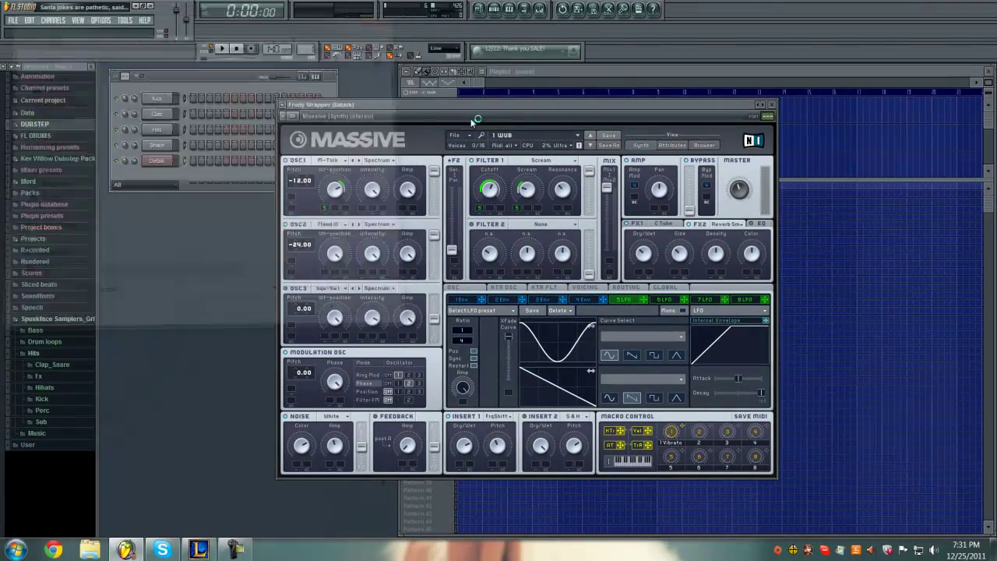
Step: Load the 1 Wub sound from Massive's sound list and bring the channel rack to the front
click(510, 137)
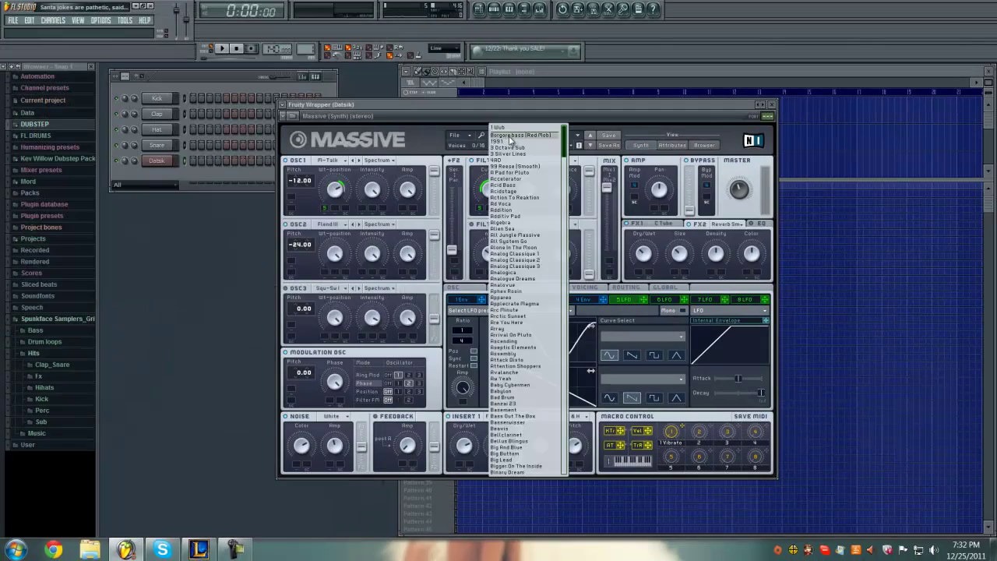
click(508, 136)
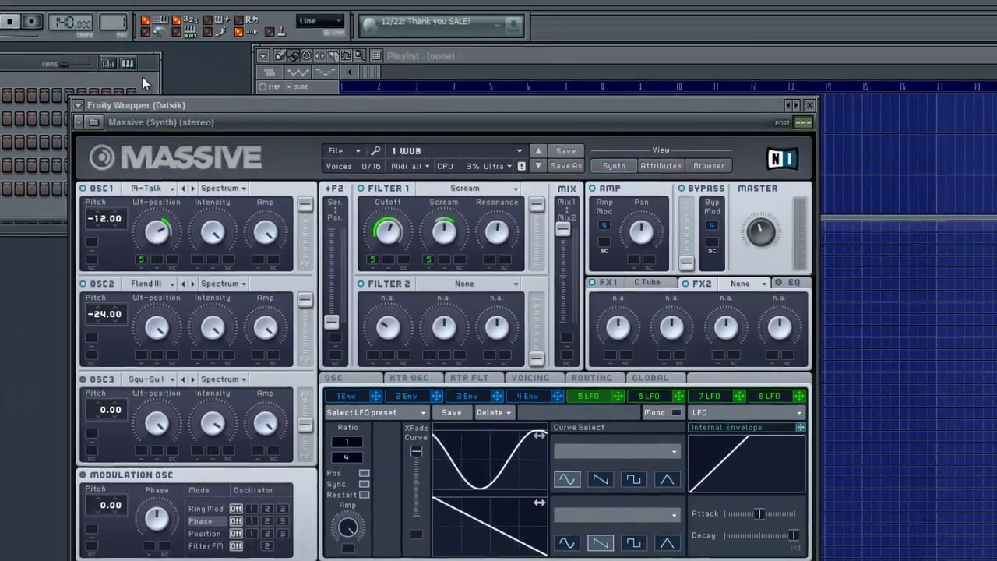
click(330, 85)
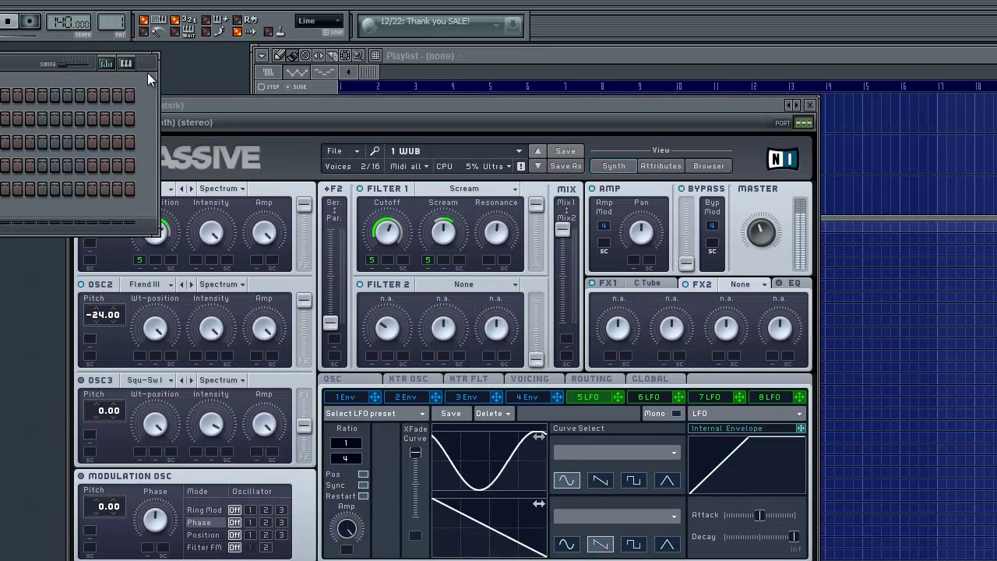
Step: Load the Datsik preset from the Massive wrapper's saved presets
click(260, 109)
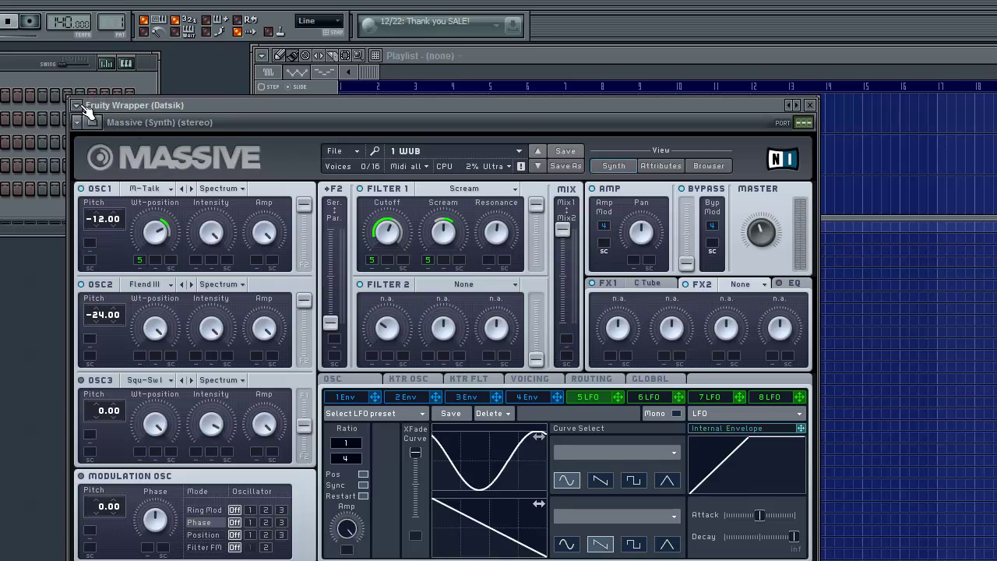
click(76, 106)
mouse_move(98, 147)
click(294, 110)
click(76, 105)
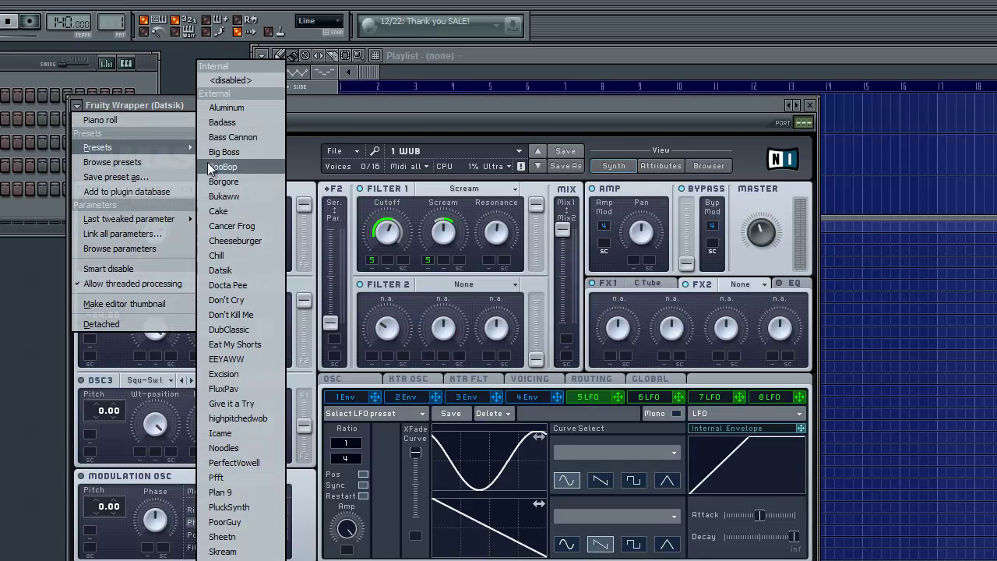
click(234, 270)
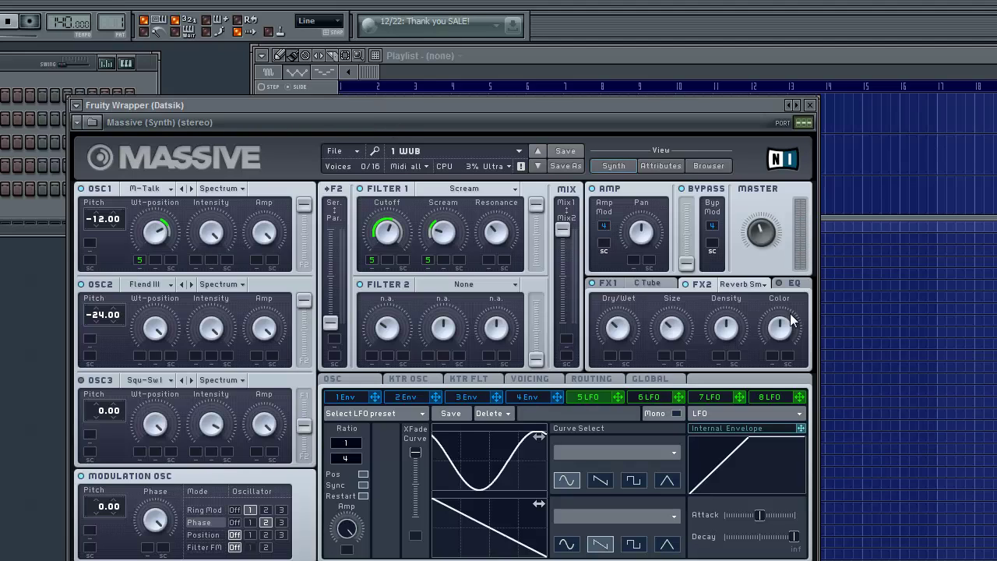
Step: Show the EQ settings of the Datsik preset in Massive and play a test note
click(791, 283)
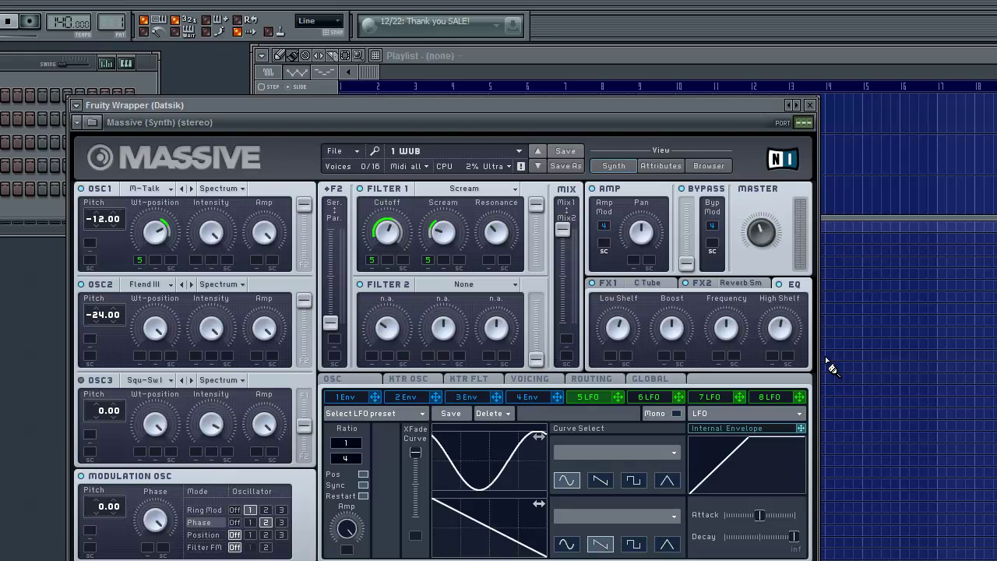
key(z)
Step: Open the 12-12-11 project without saving the changes to untitled.flp
key(ctrl+o)
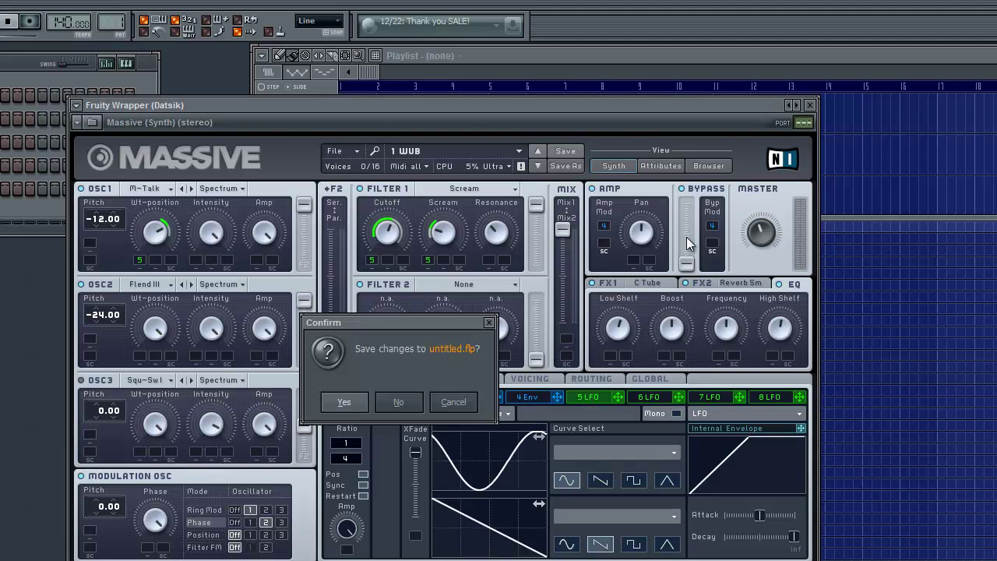
click(388, 406)
drag(856, 174, 848, 196)
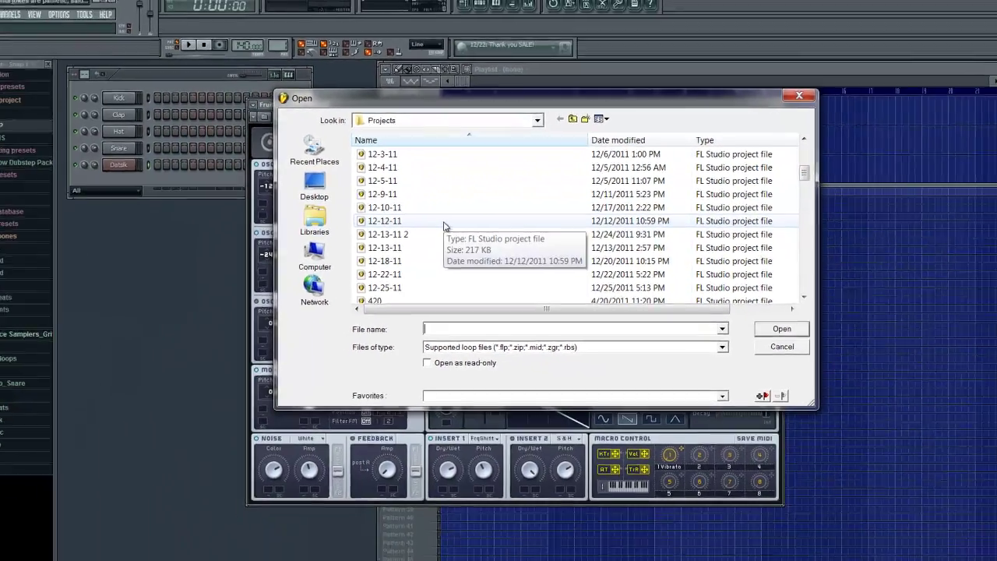
double_click(346, 267)
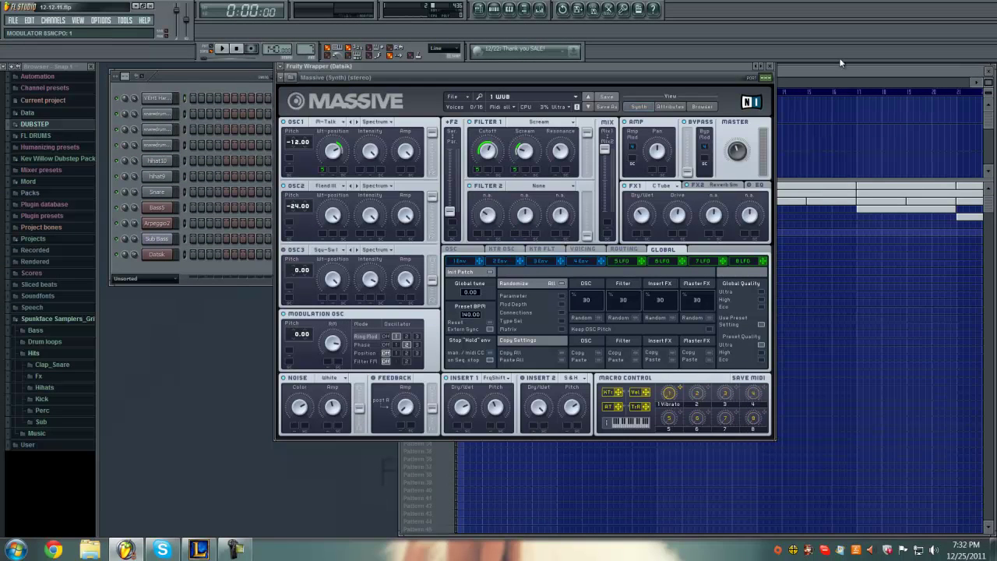
Step: Close the Massive window, play the 12-12-11 song briefly from the playlist, and stop playback
click(769, 66)
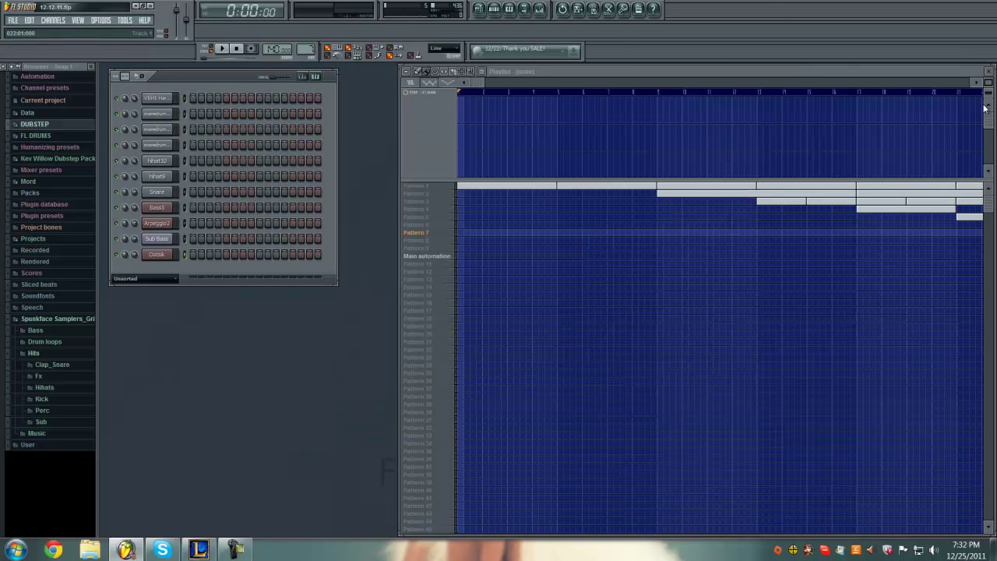
drag(988, 83, 935, 211)
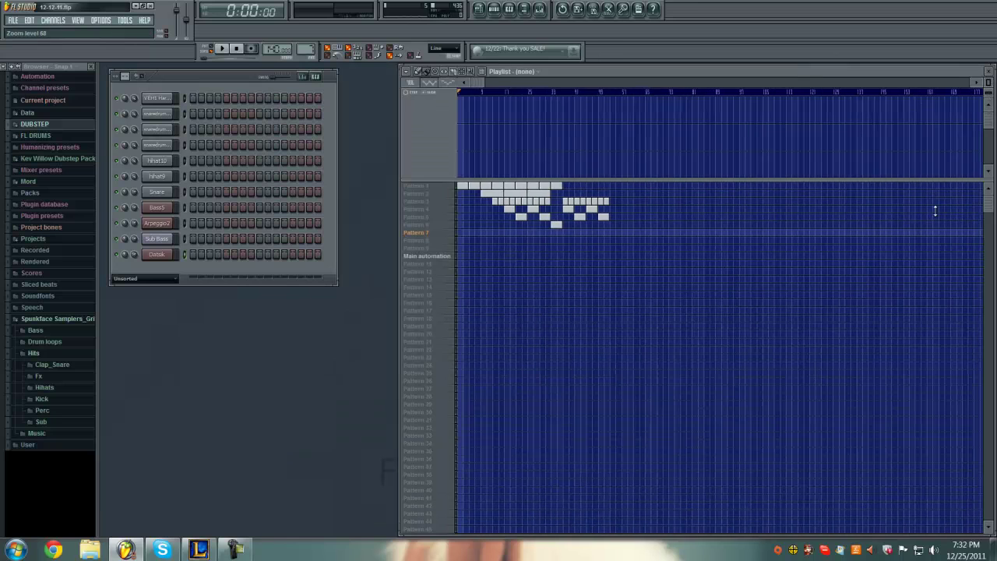
click(221, 48)
click(561, 97)
click(566, 92)
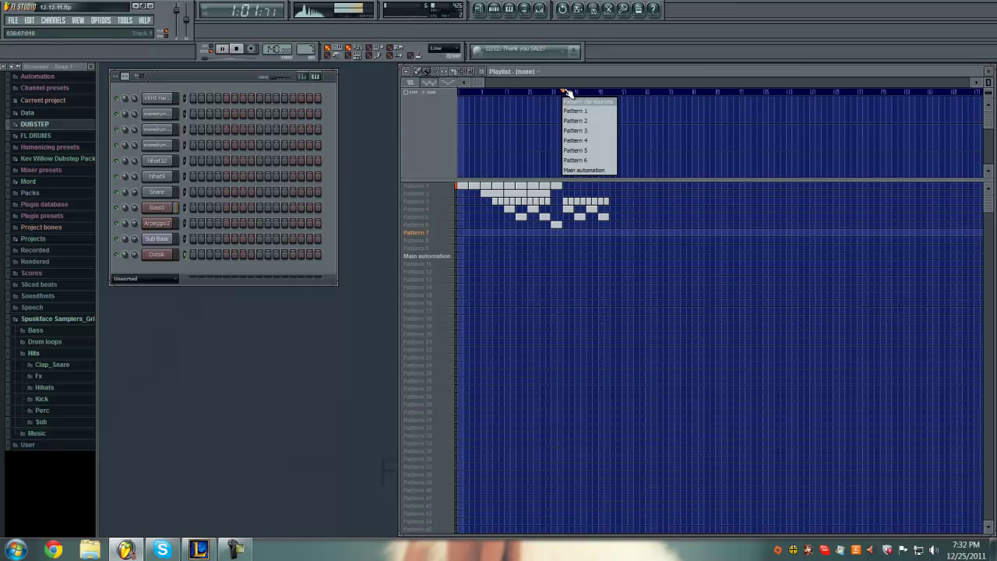
click(237, 48)
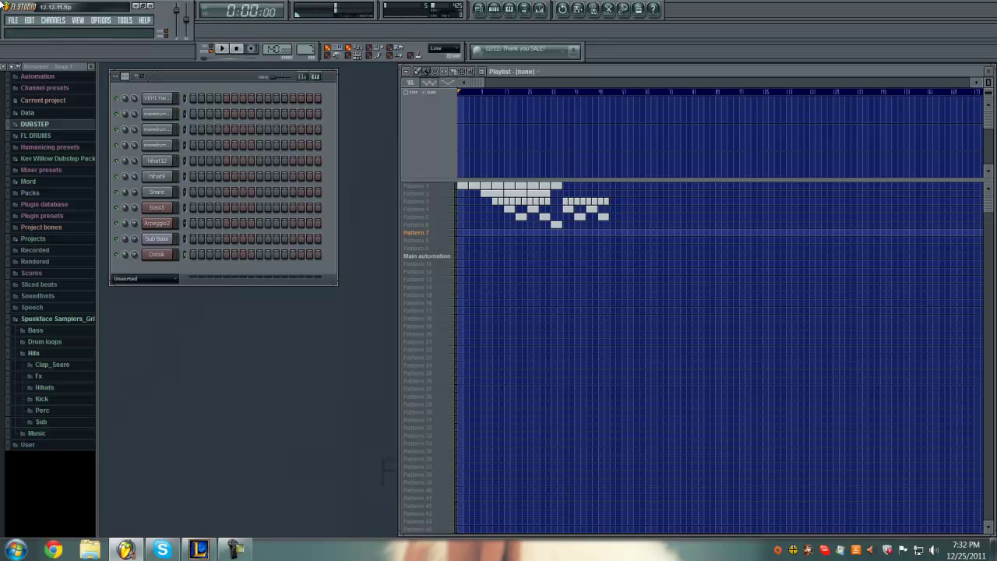
Step: Open the 12-13-11 2 project from the Projects folder
click(13, 19)
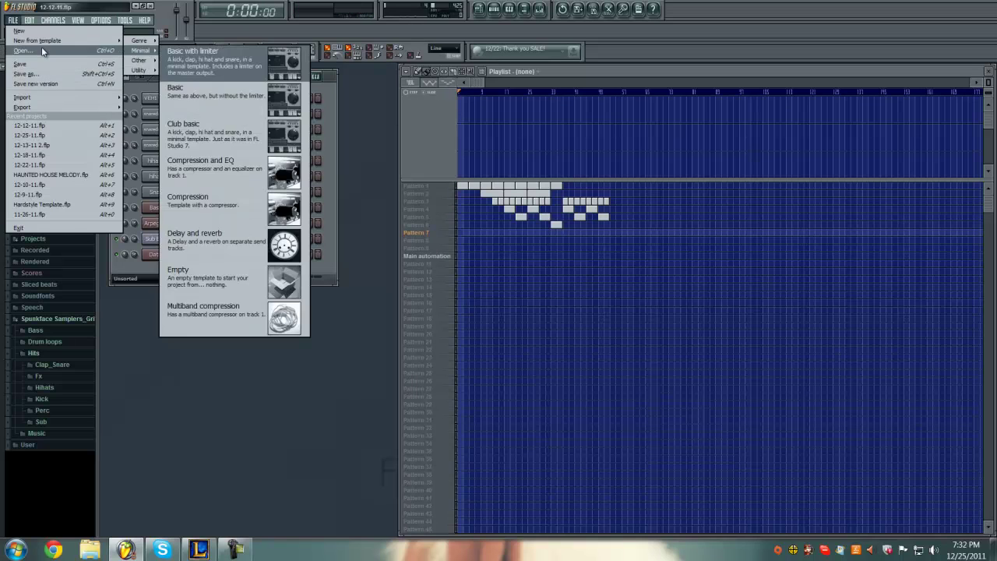
click(43, 49)
click(496, 303)
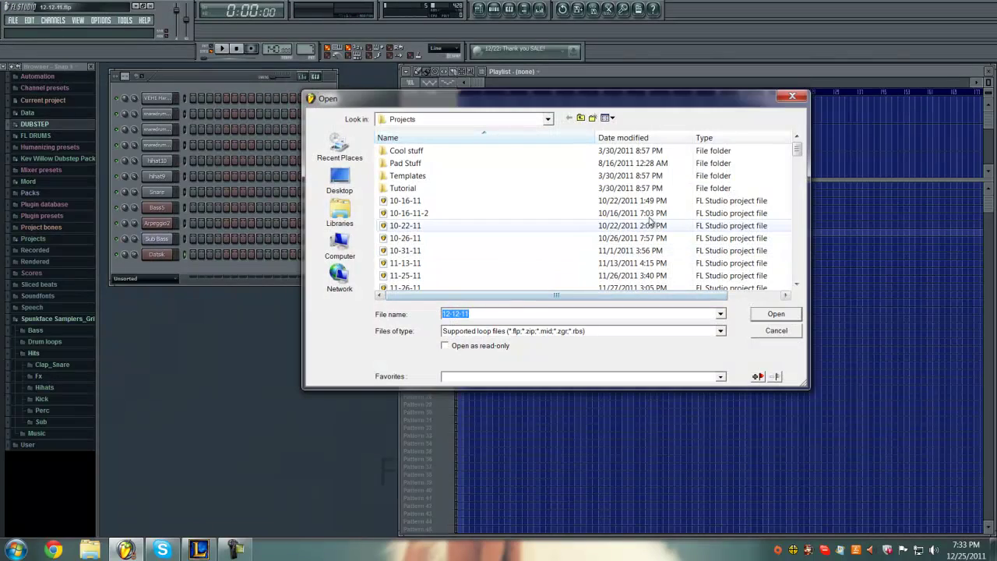
drag(797, 153, 797, 172)
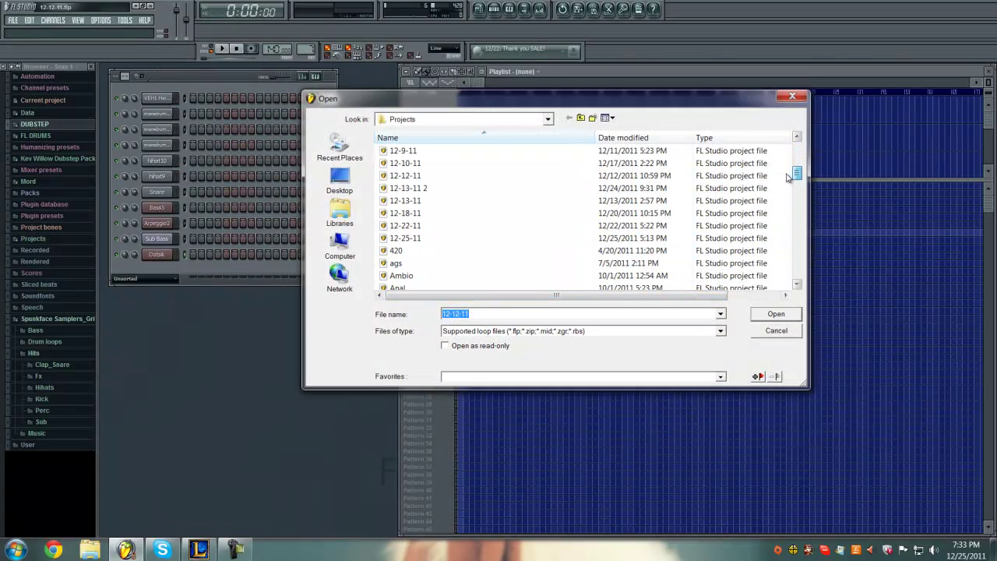
double_click(387, 190)
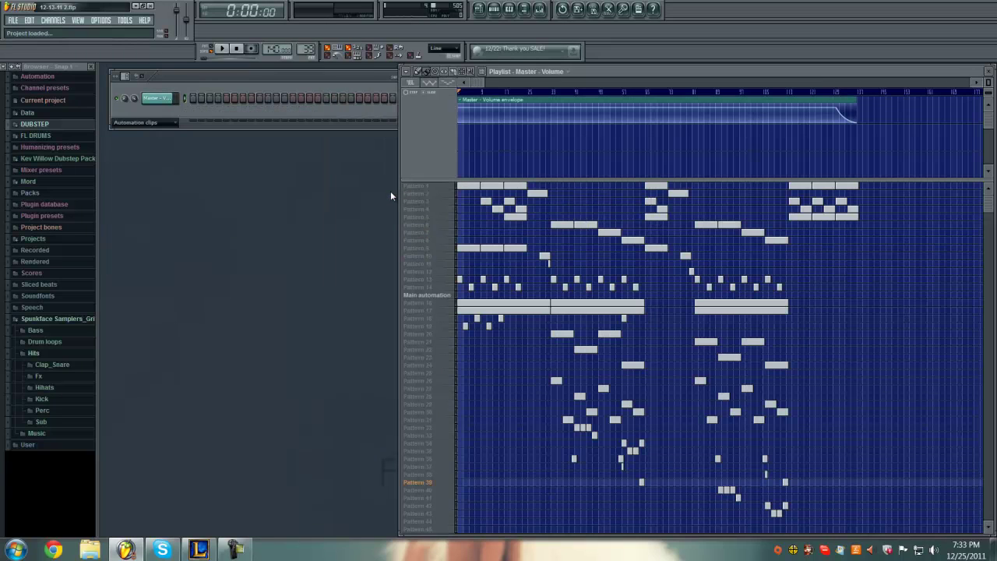
Step: Try to open the 12-9-11 project from the Projects folder
click(12, 20)
click(34, 60)
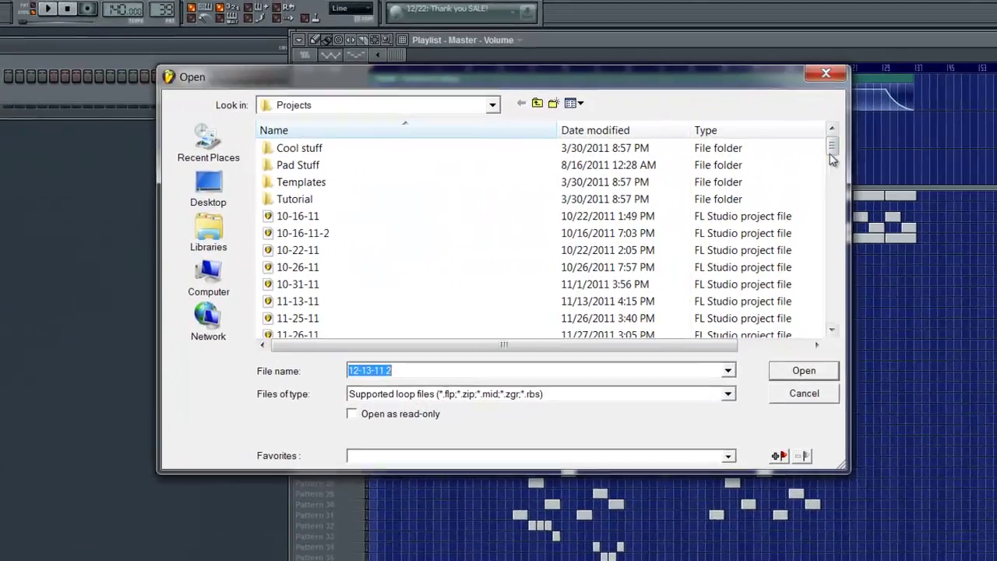
drag(798, 152, 785, 218)
drag(828, 253, 823, 173)
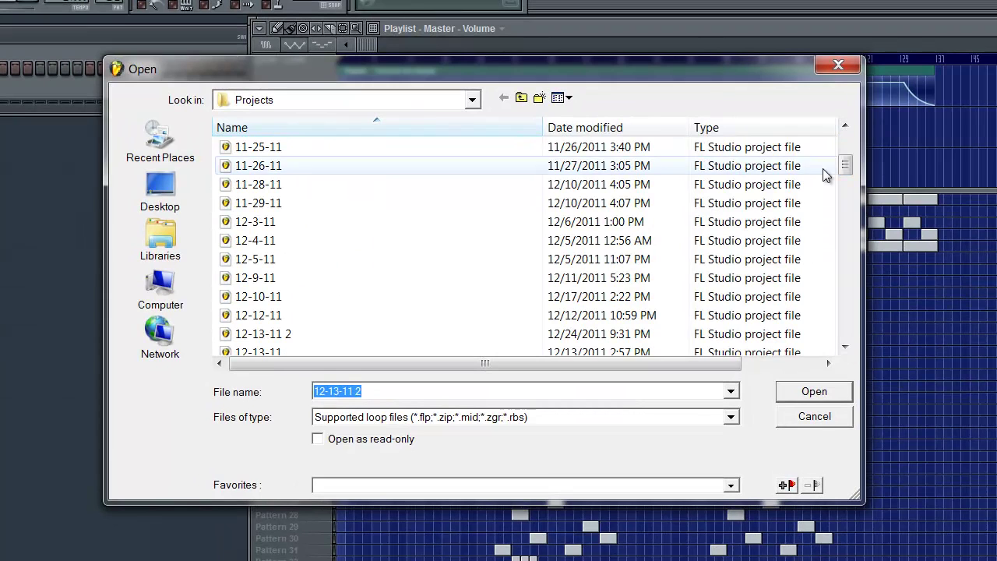
click(340, 247)
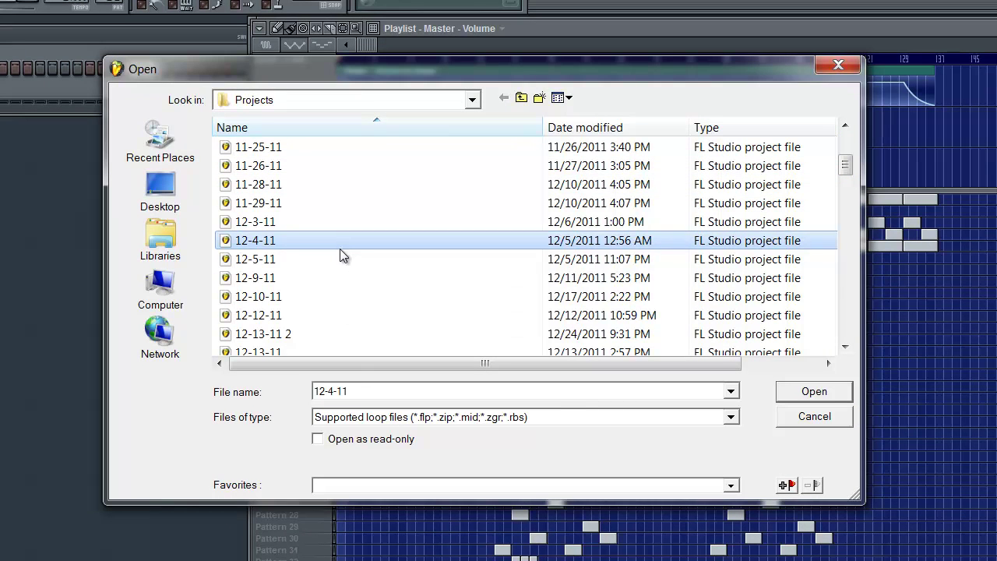
double_click(313, 279)
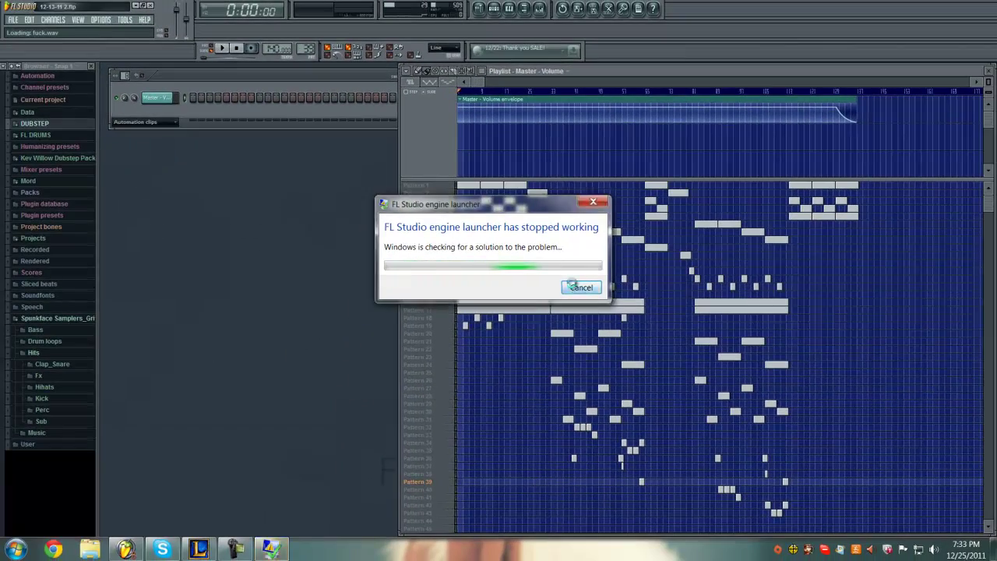
Step: Dismiss the crash dialog and relaunch FL Studio from the FL - Shortcut entry
click(580, 286)
key(super)
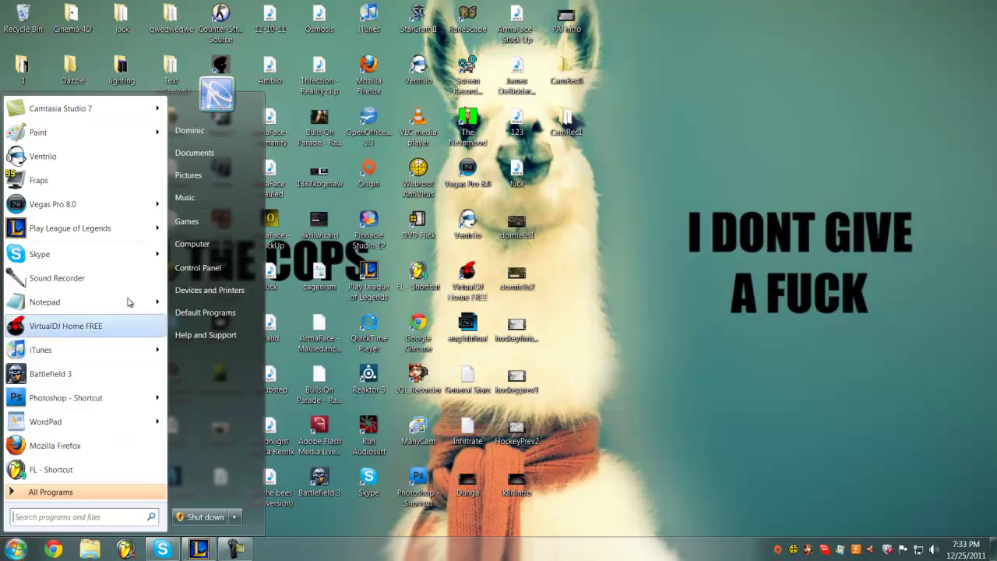
click(74, 467)
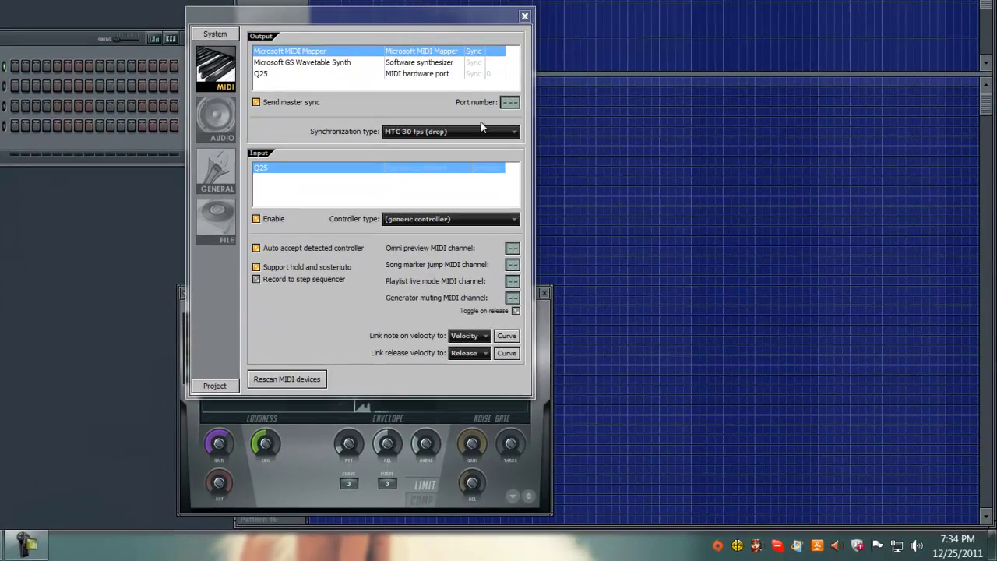
click(33, 548)
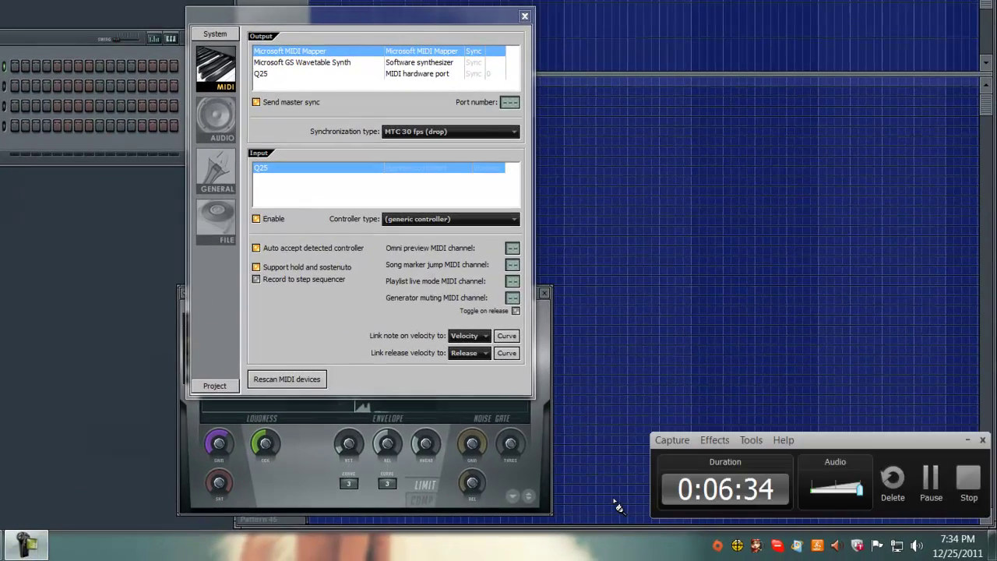